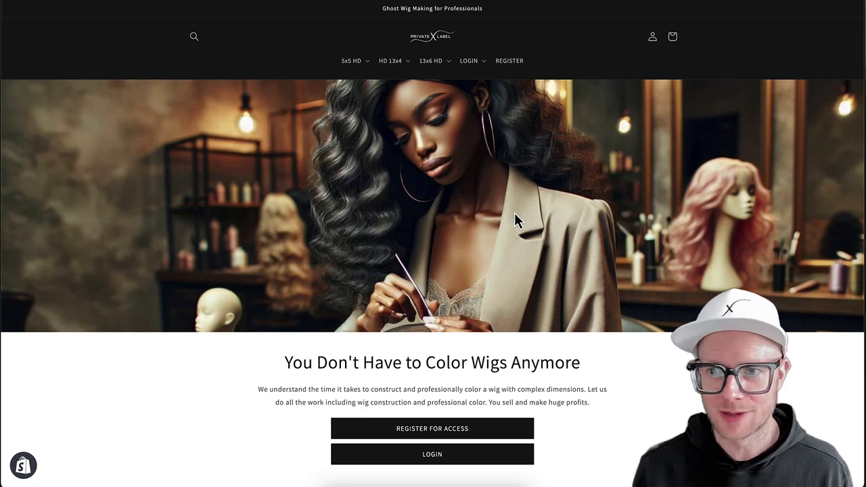
- Scroll down to the Inspirations: 13x4 HD Wigs carousel and slide it to its final set
{"action": "scroll", "coordinate": [149, 264], "scroll_direction": "down", "scroll_amount": 3}
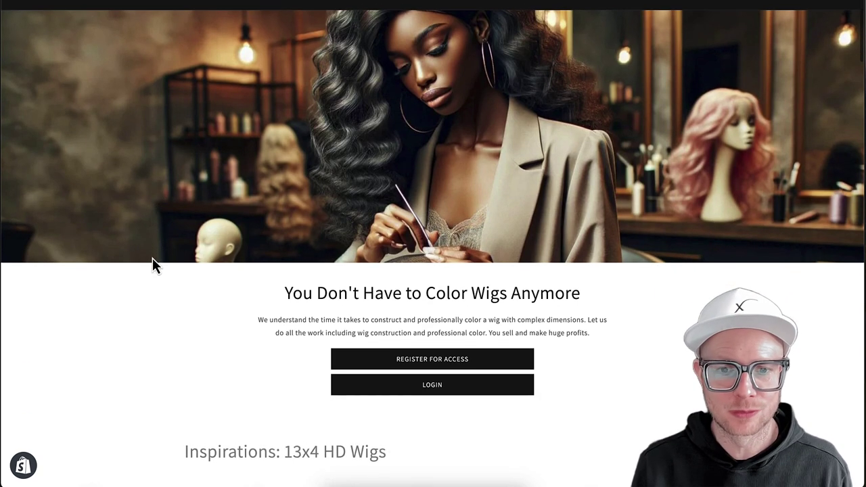
{"action": "scroll", "coordinate": [152, 264], "scroll_direction": "down", "scroll_amount": 3}
{"action": "scroll", "coordinate": [152, 264], "scroll_direction": "down", "scroll_amount": 2}
{"action": "scroll", "coordinate": [152, 258], "scroll_direction": "down", "scroll_amount": 1}
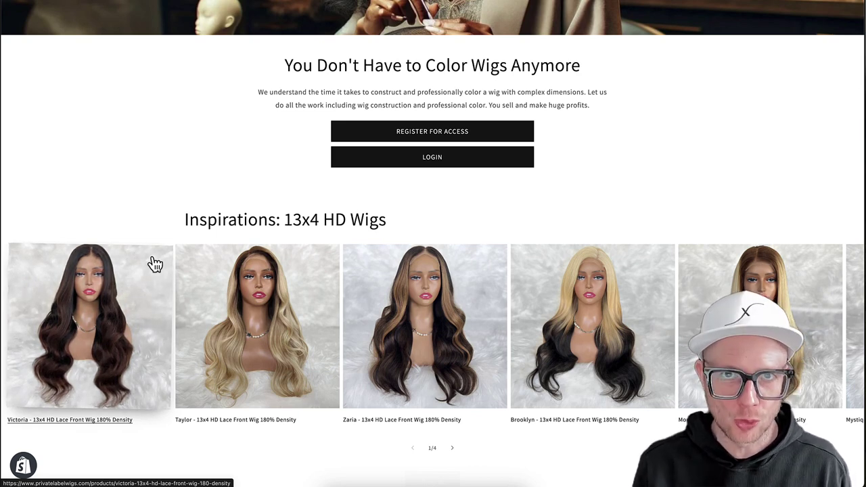
{"action": "scroll", "coordinate": [155, 265], "scroll_direction": "down", "scroll_amount": 1}
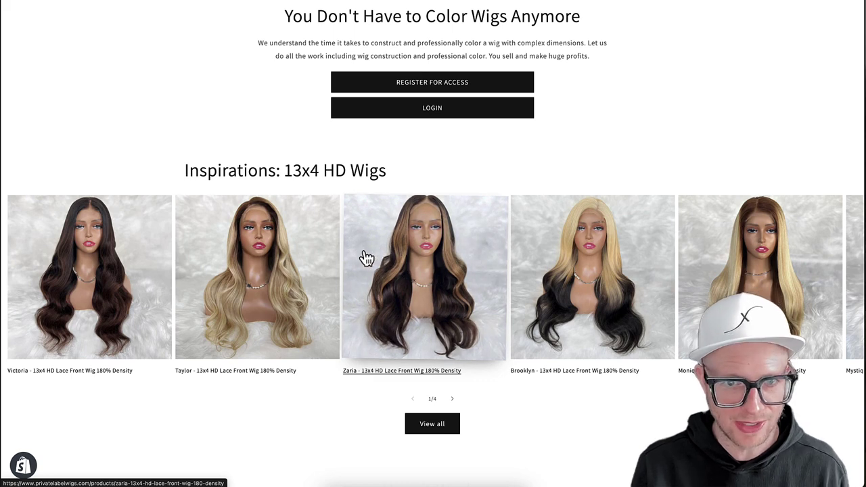
{"action": "scroll", "coordinate": [416, 277], "scroll_direction": "right", "scroll_amount": 5}
{"action": "scroll", "coordinate": [413, 274], "scroll_direction": "right", "scroll_amount": 2}
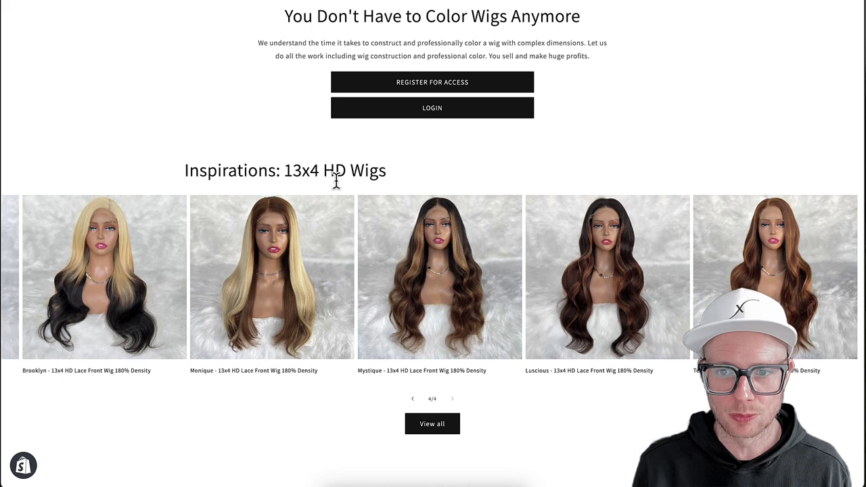
{"action": "left_click", "coordinate": [278, 254]}
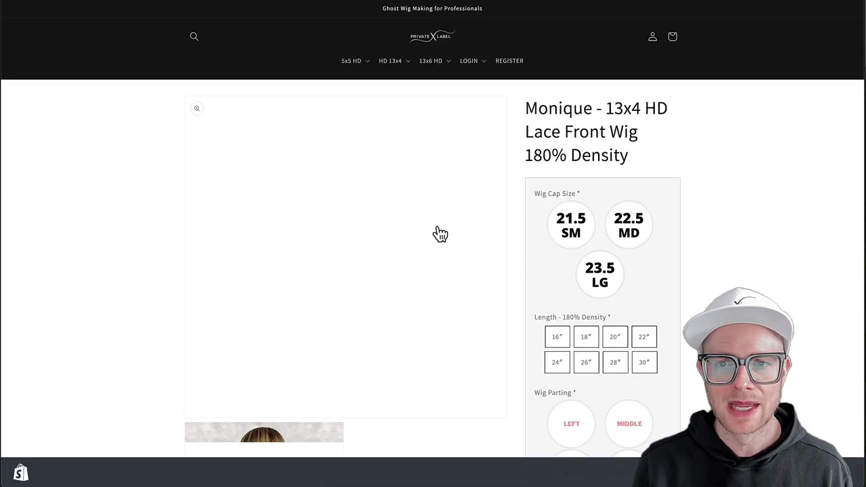
{"action": "scroll", "coordinate": [529, 273], "scroll_direction": "down", "scroll_amount": 3}
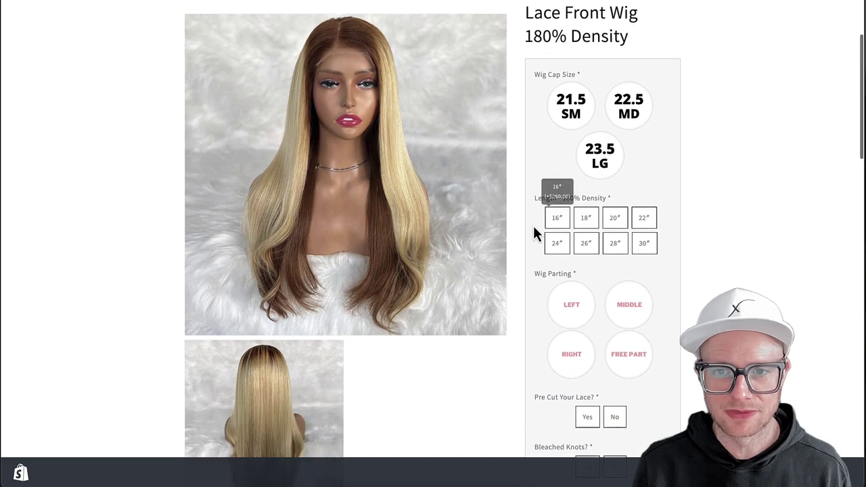
{"action": "scroll", "coordinate": [525, 243], "scroll_direction": "down", "scroll_amount": 2}
{"action": "scroll", "coordinate": [521, 265], "scroll_direction": "down", "scroll_amount": 3}
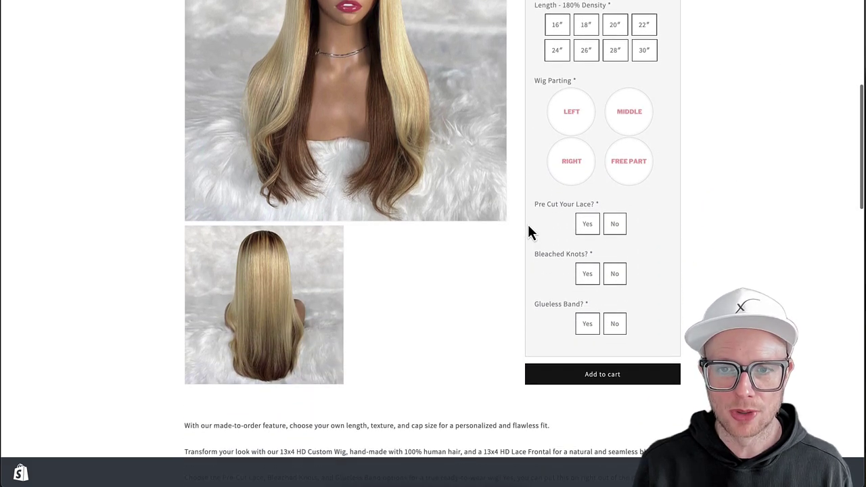
{"action": "scroll", "coordinate": [528, 230], "scroll_direction": "down", "scroll_amount": 2}
{"action": "scroll", "coordinate": [528, 230], "scroll_direction": "down", "scroll_amount": 3}
{"action": "scroll", "coordinate": [466, 238], "scroll_direction": "up", "scroll_amount": 1}
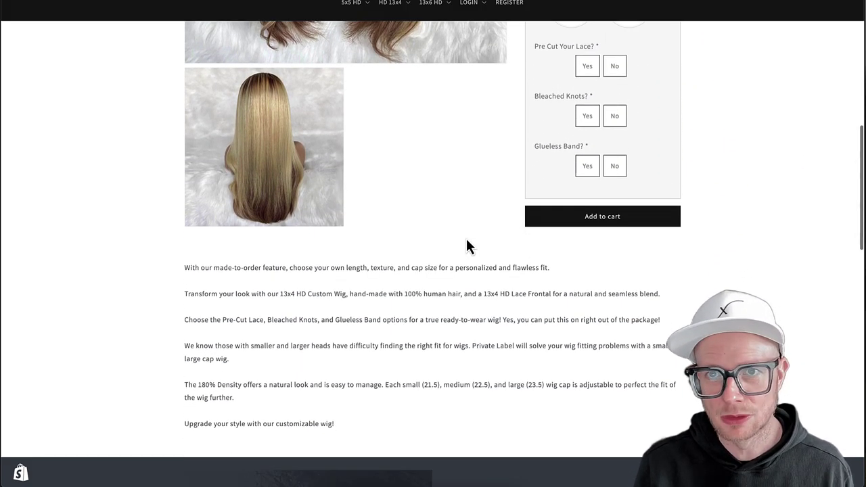
{"action": "scroll", "coordinate": [466, 238], "scroll_direction": "up", "scroll_amount": 3}
{"action": "scroll", "coordinate": [479, 272], "scroll_direction": "down", "scroll_amount": 2}
{"action": "scroll", "coordinate": [468, 263], "scroll_direction": "down", "scroll_amount": 10}
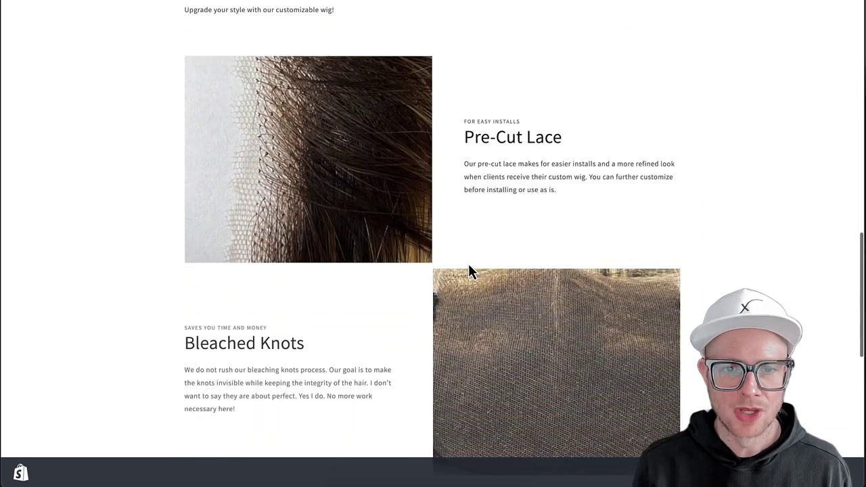
{"action": "scroll", "coordinate": [469, 263], "scroll_direction": "down", "scroll_amount": 2}
{"action": "scroll", "coordinate": [468, 263], "scroll_direction": "down", "scroll_amount": 2}
{"action": "scroll", "coordinate": [469, 263], "scroll_direction": "up", "scroll_amount": 15}
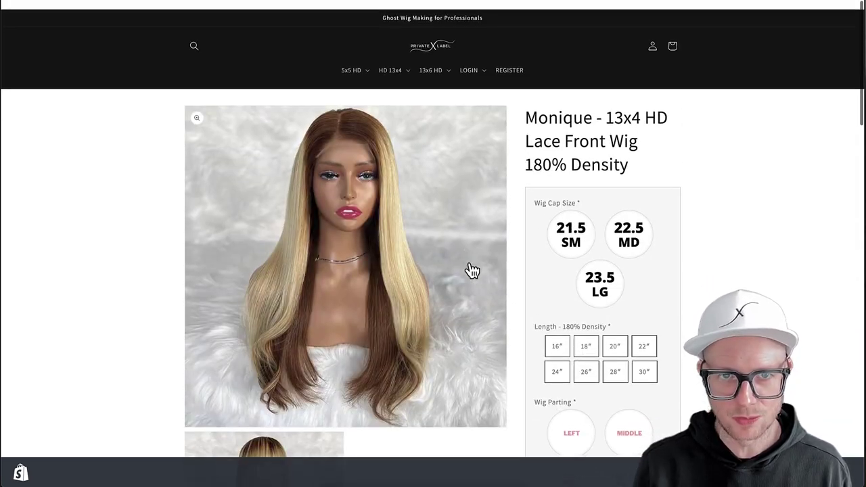
{"action": "scroll", "coordinate": [474, 272], "scroll_direction": "down", "scroll_amount": 8}
{"action": "scroll", "coordinate": [474, 272], "scroll_direction": "down", "scroll_amount": 2}
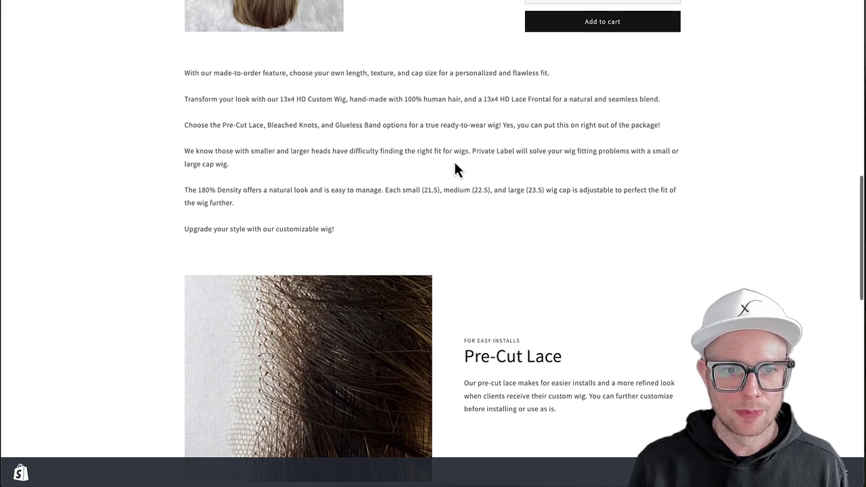
{"action": "scroll", "coordinate": [456, 168], "scroll_direction": "up", "scroll_amount": 7}
{"action": "scroll", "coordinate": [495, 219], "scroll_direction": "up", "scroll_amount": 3}
{"action": "scroll", "coordinate": [478, 213], "scroll_direction": "up", "scroll_amount": 3}
{"action": "scroll", "coordinate": [479, 210], "scroll_direction": "up", "scroll_amount": 2}
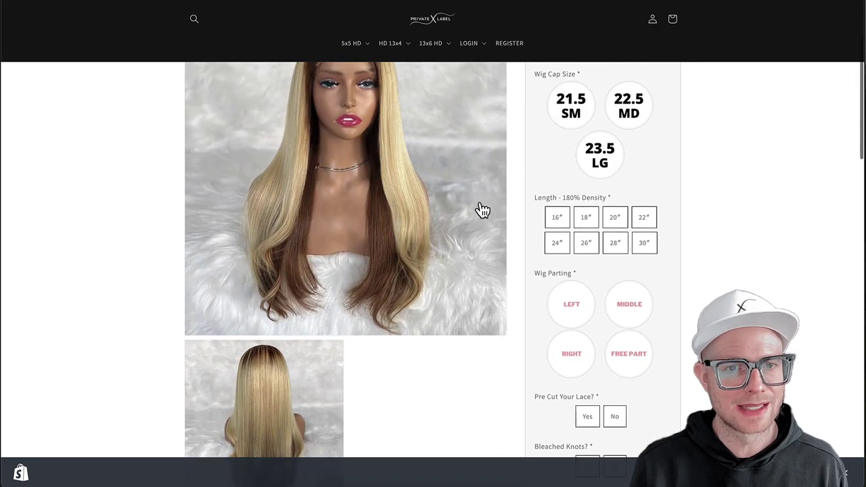
{"action": "left_click", "coordinate": [280, 211]}
{"action": "left_click", "coordinate": [470, 205]}
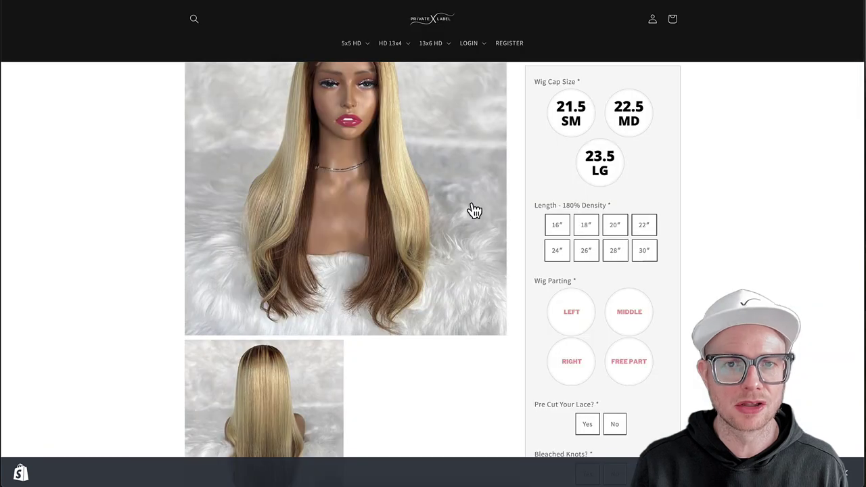
{"action": "scroll", "coordinate": [430, 240], "scroll_direction": "down", "scroll_amount": 4}
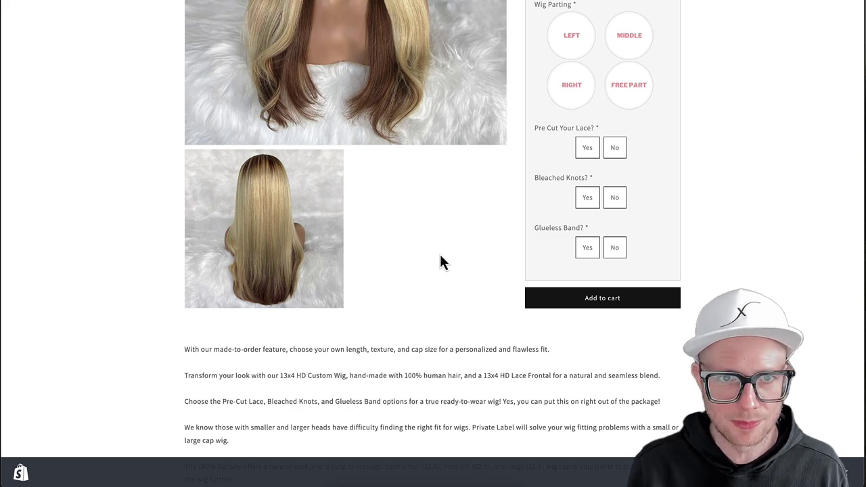
{"action": "scroll", "coordinate": [441, 256], "scroll_direction": "up", "scroll_amount": 1}
{"action": "scroll", "coordinate": [436, 280], "scroll_direction": "up", "scroll_amount": 2}
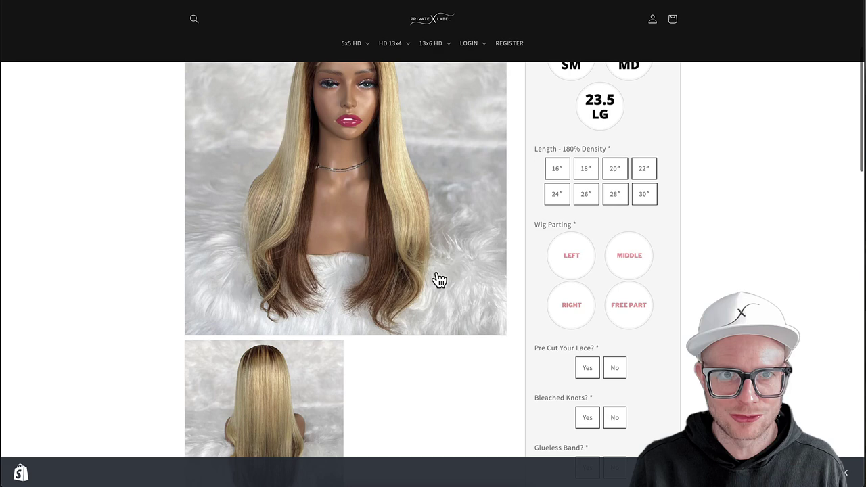
{"action": "scroll", "coordinate": [436, 273], "scroll_direction": "up", "scroll_amount": 2}
{"action": "scroll", "coordinate": [438, 277], "scroll_direction": "up", "scroll_amount": 1}
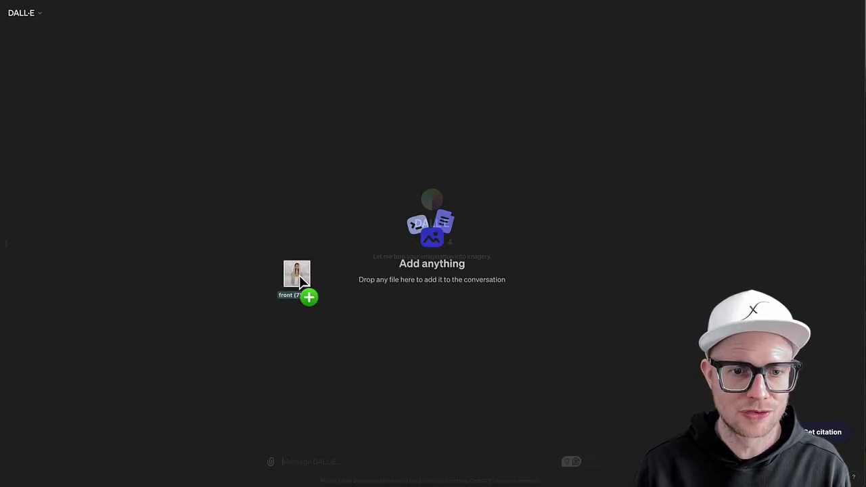
- Attach the wig photo and paste the color-focused product-description request mentioning the 5×5 HD Lace Closure
{"action": "left_click_drag", "start_coordinate": [580, 268], "coordinate": [301, 282]}
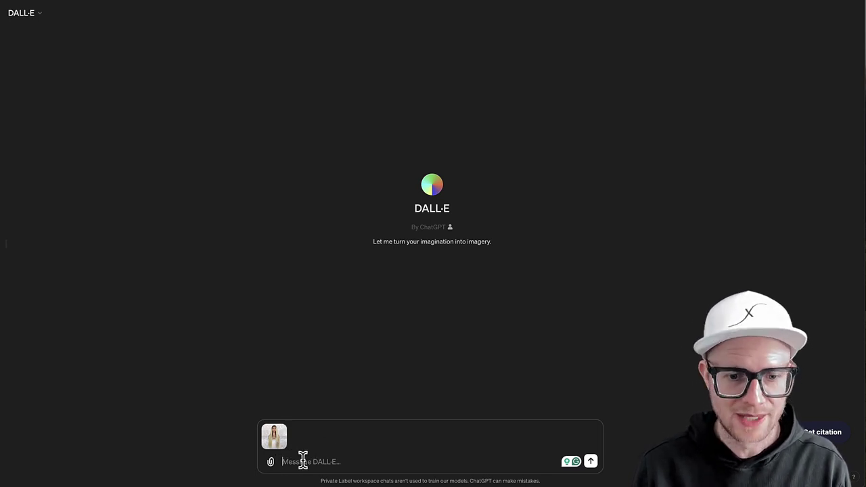
{"action": "key", "text": "ctrl+v"}
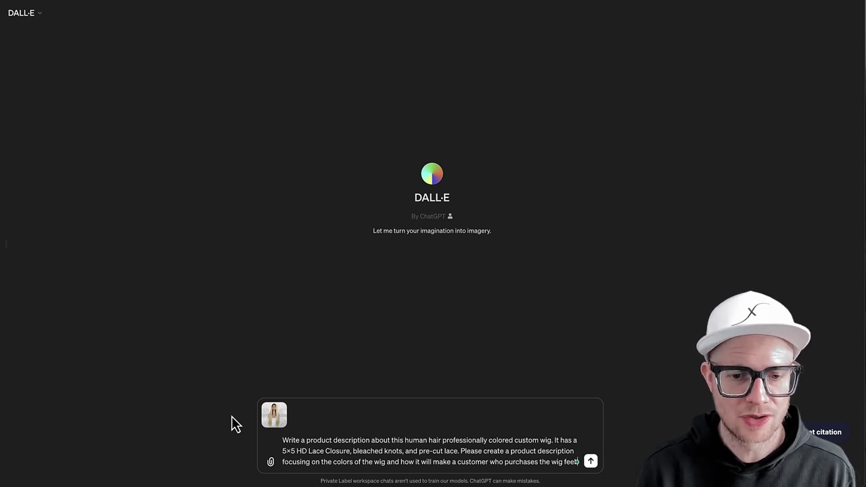
- Send the wig photo and description request so DALL·E starts replying
{"action": "key", "text": "Return"}
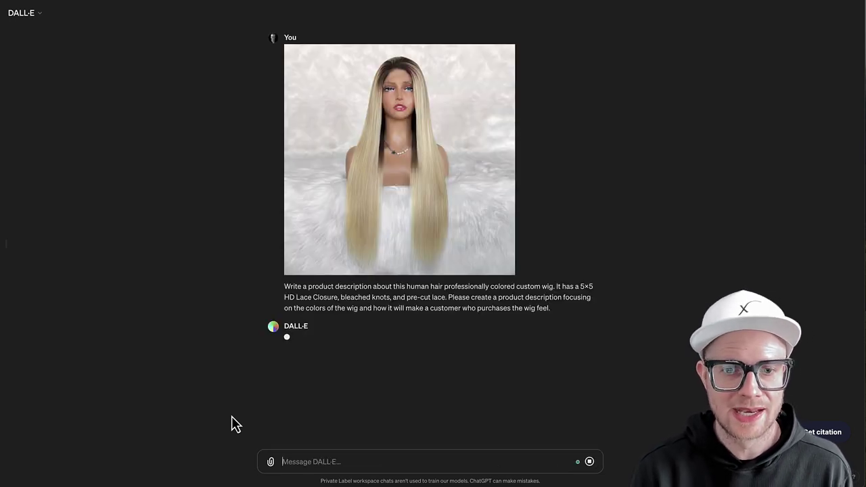